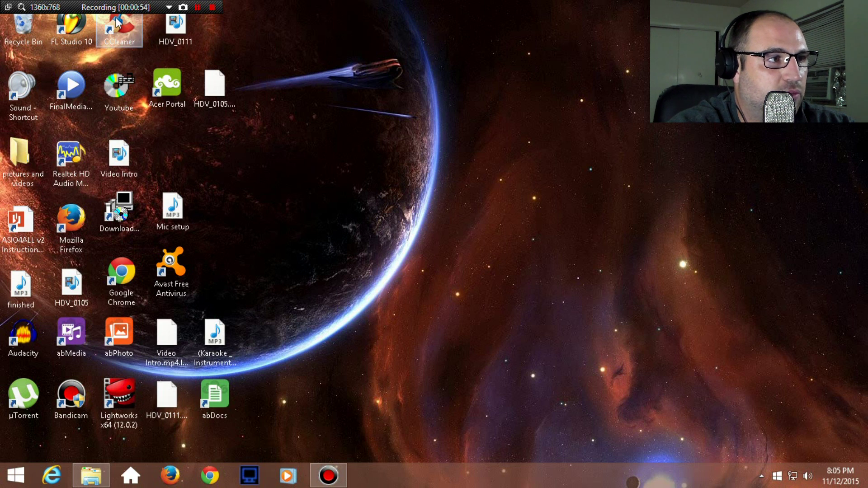
# Launch FL Studio 10 and open the recent project "Mic setup.flp".
pyautogui.doubleClick(70, 31)
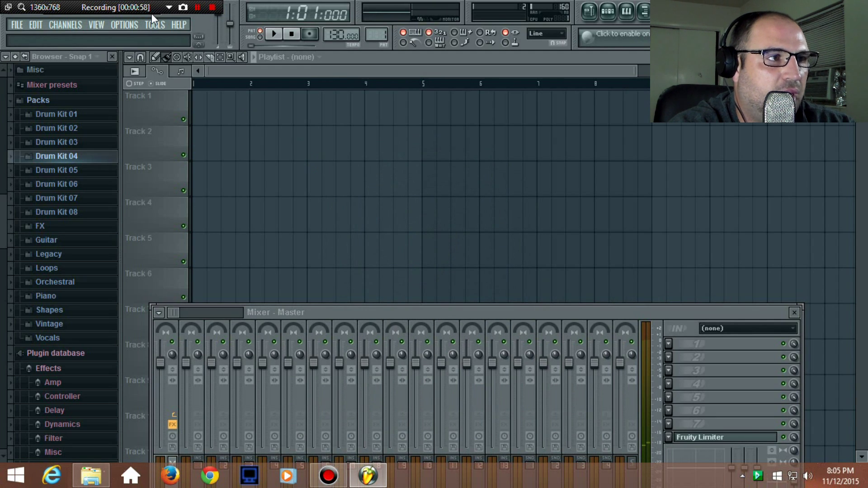
pyautogui.click(19, 27)
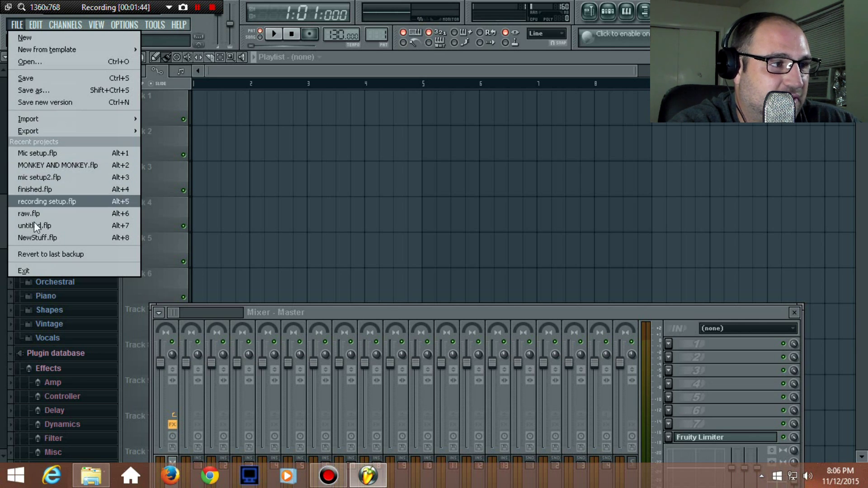
pyautogui.click(32, 155)
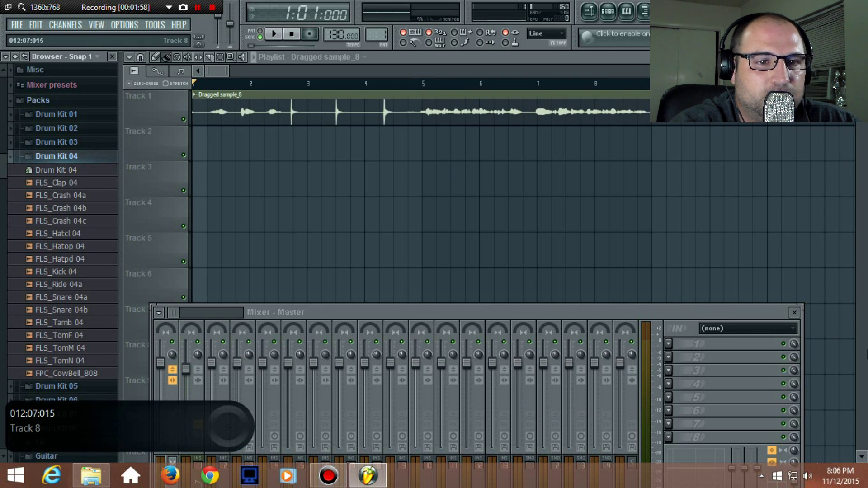
# Move the mixer clear of the playlist clip and select the Dragged sample_7 track to show its effect chain.
pyautogui.moveTo(680, 309); pyautogui.dragTo(686, 232)
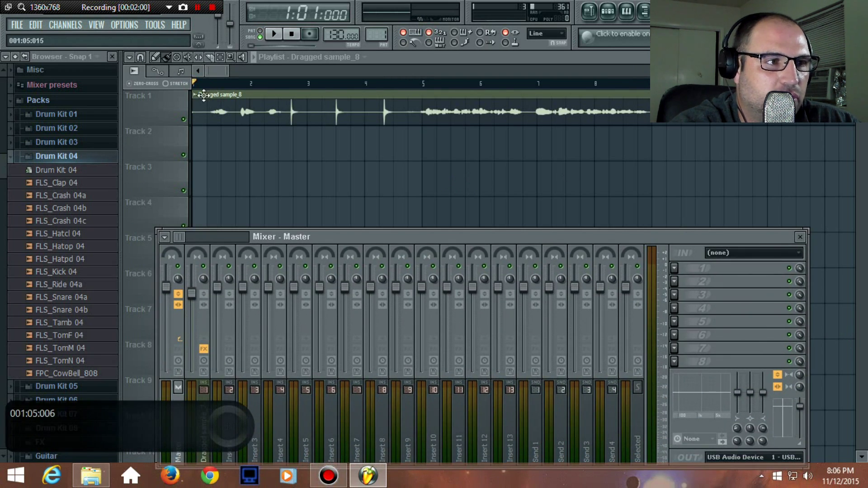
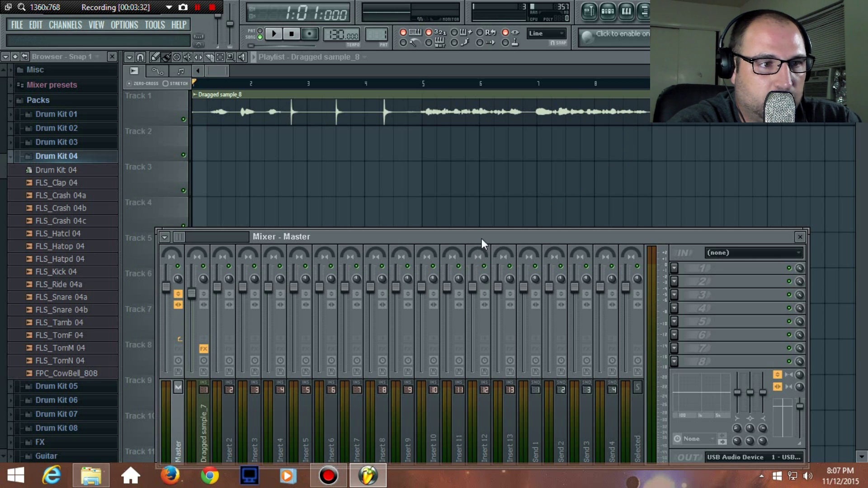
pyautogui.moveTo(482, 235); pyautogui.dragTo(515, 184)
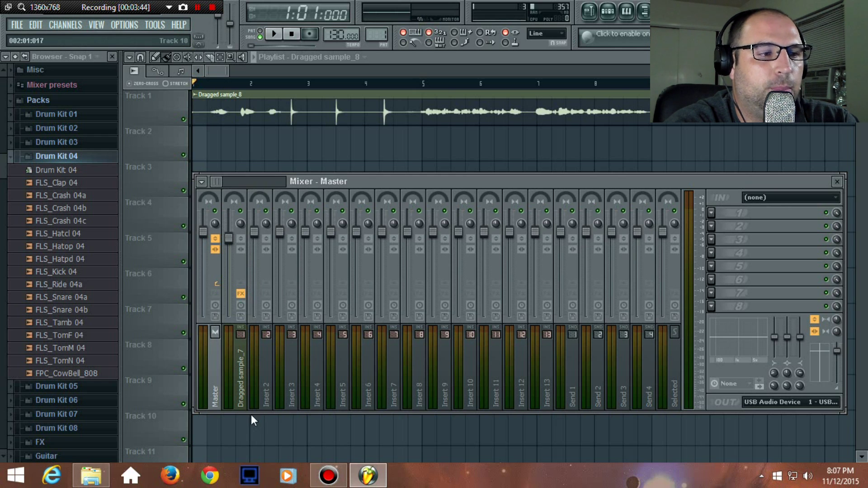
pyautogui.click(241, 389)
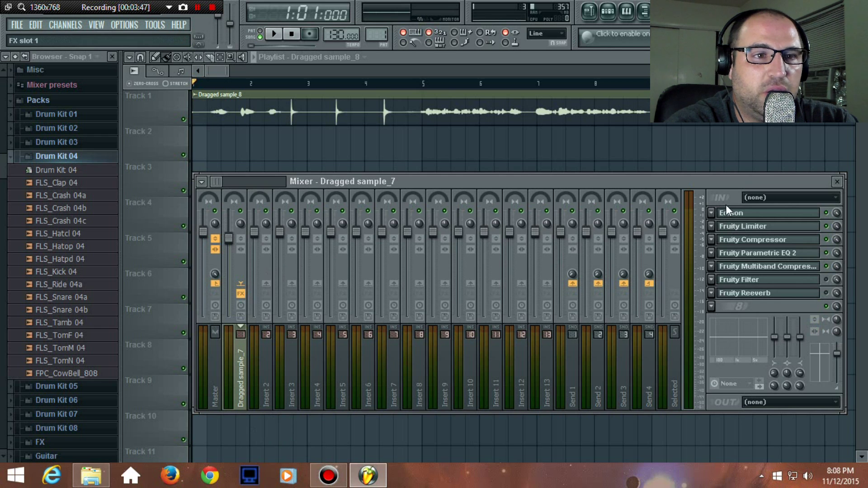
pyautogui.moveTo(703, 178); pyautogui.dragTo(589, 226)
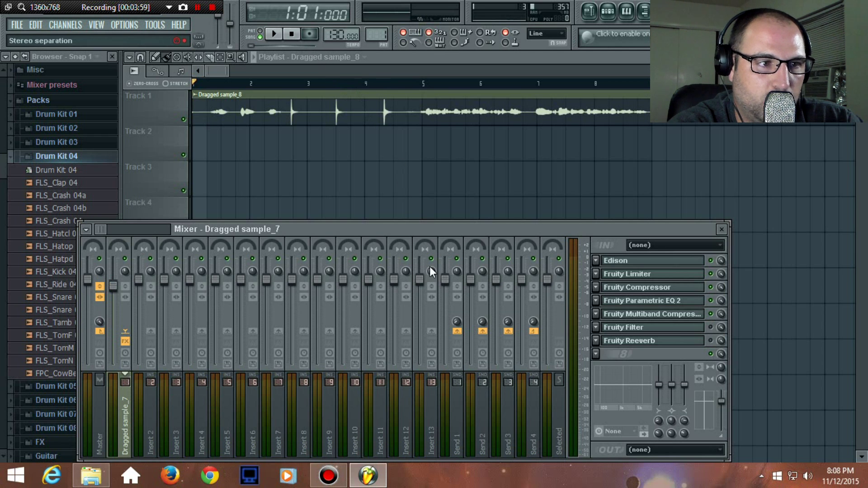
pyautogui.moveTo(438, 226)
pyautogui.mouseDown()
pyautogui.moveTo(440, 197)
pyautogui.moveTo(443, 226)
pyautogui.mouseUp()
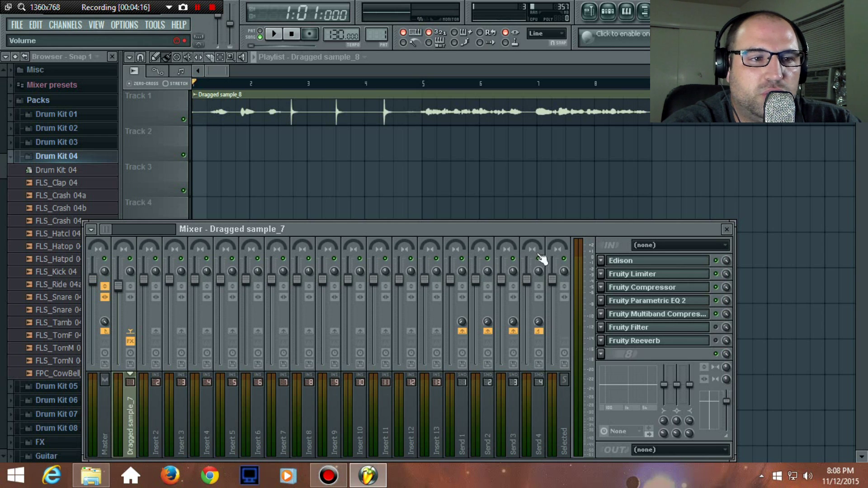
# Open Edison from the Dragged sample_7 effect slots, arrange its window above the mixer to examine the recorded waveform, and close it.
pyautogui.click(627, 261)
pyautogui.moveTo(516, 228); pyautogui.dragTo(539, 340)
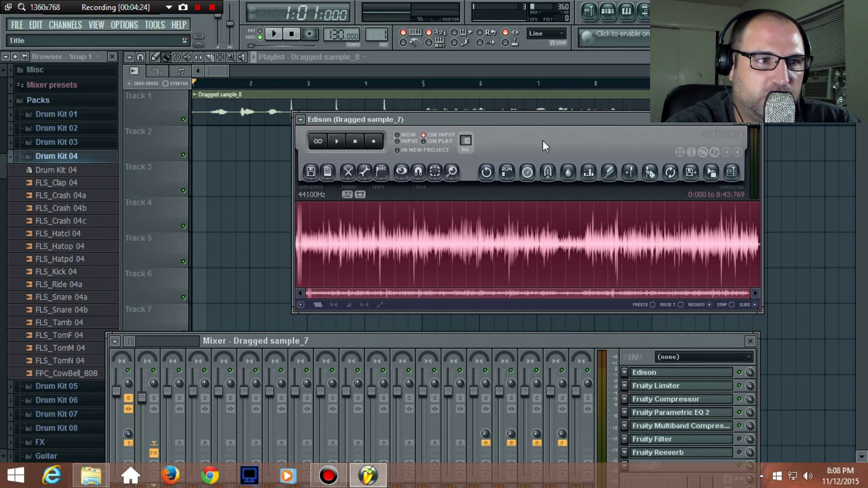
pyautogui.moveTo(512, 117); pyautogui.dragTo(519, 77)
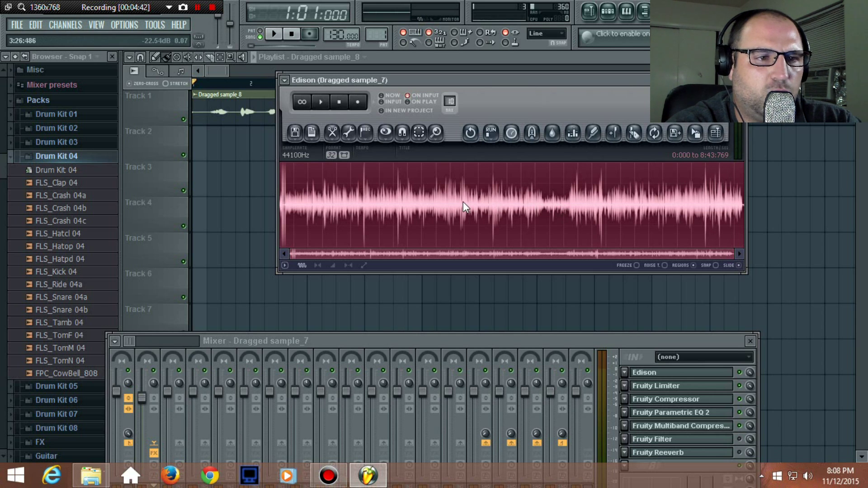
pyautogui.moveTo(492, 337); pyautogui.dragTo(501, 277)
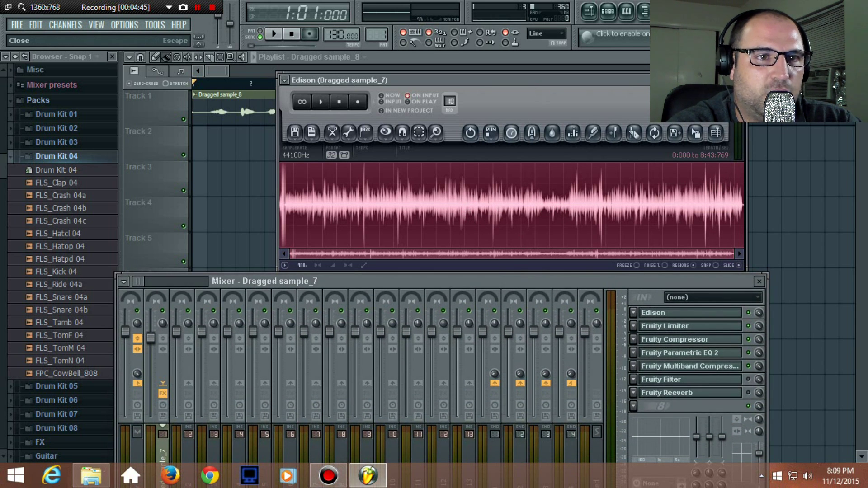
pyautogui.click(603, 268)
# Open the Fruity Limiter on Dragged sample_7, bring its controls into view to examine them, and close it.
pyautogui.moveTo(599, 280); pyautogui.dragTo(613, 159)
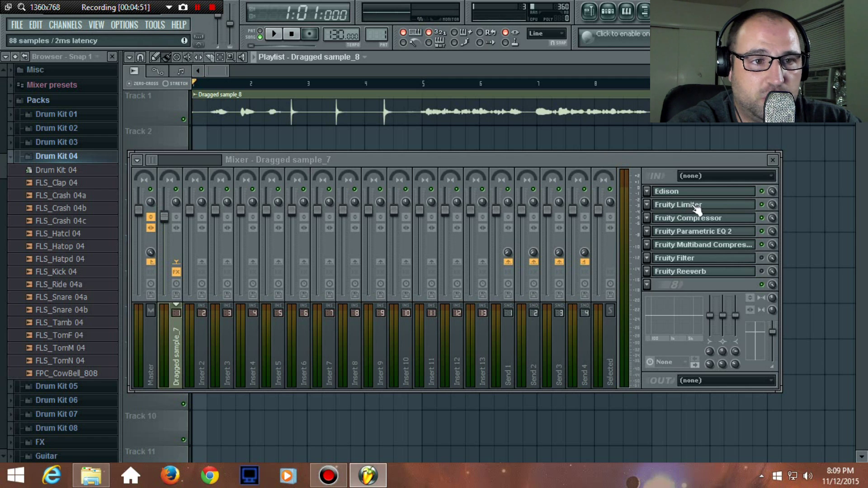
pyautogui.moveTo(629, 158); pyautogui.dragTo(650, 260)
pyautogui.click(701, 306)
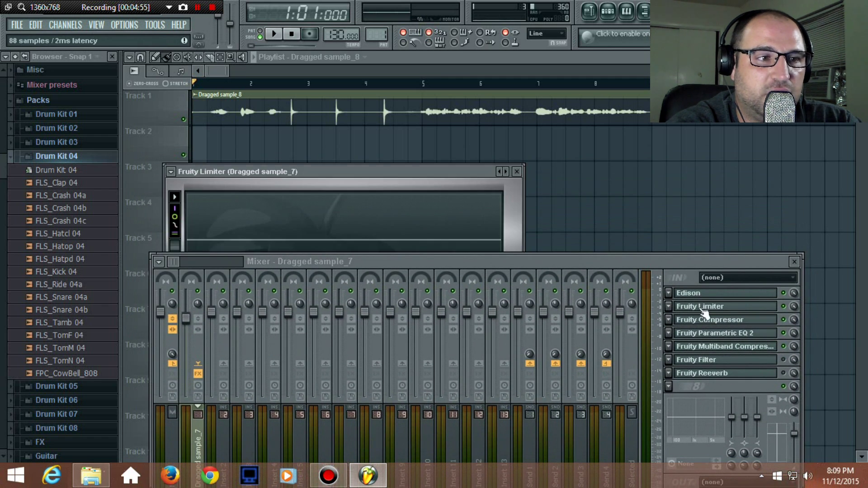
pyautogui.moveTo(415, 174); pyautogui.dragTo(500, 53)
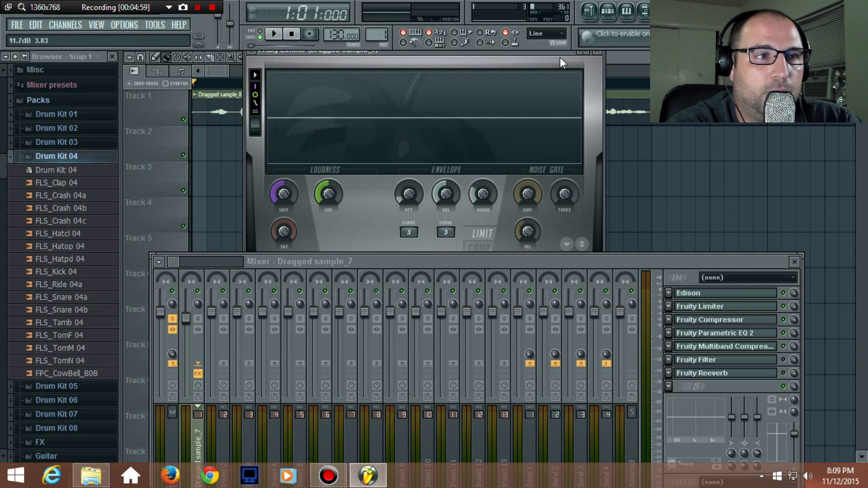
pyautogui.moveTo(555, 52); pyautogui.dragTo(557, 89)
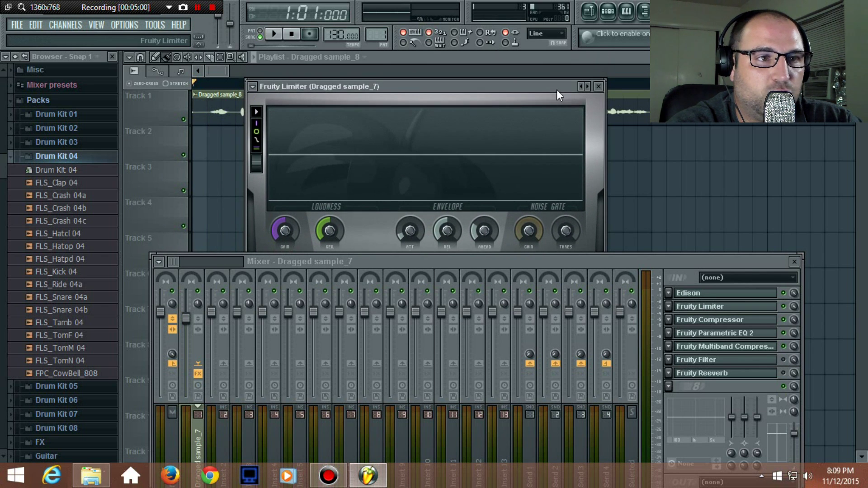
pyautogui.click(598, 86)
# Review the Fruity Compressor and Fruity Parametric EQ 2 settings on Dragged sample_7, closing each plugin after viewing.
pyautogui.click(699, 326)
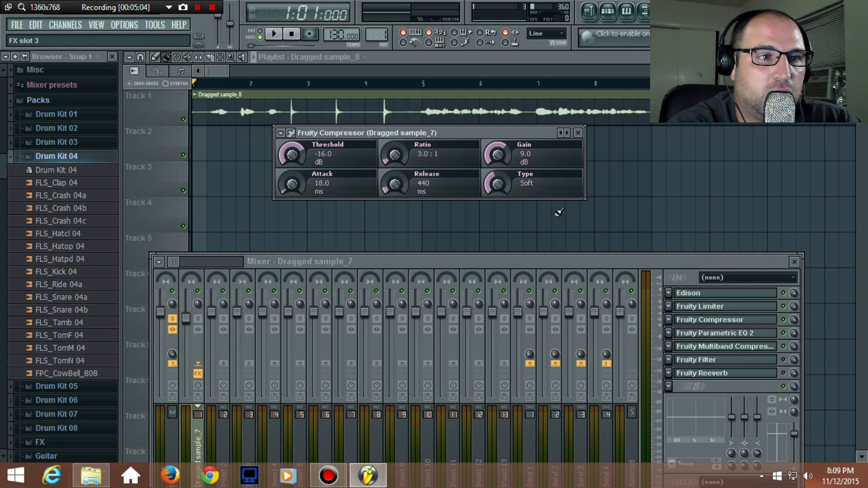
pyautogui.click(570, 134)
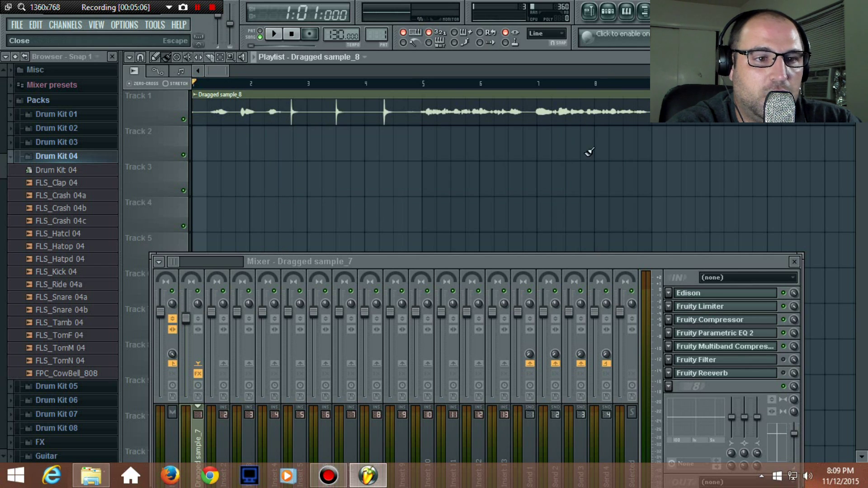
pyautogui.click(716, 333)
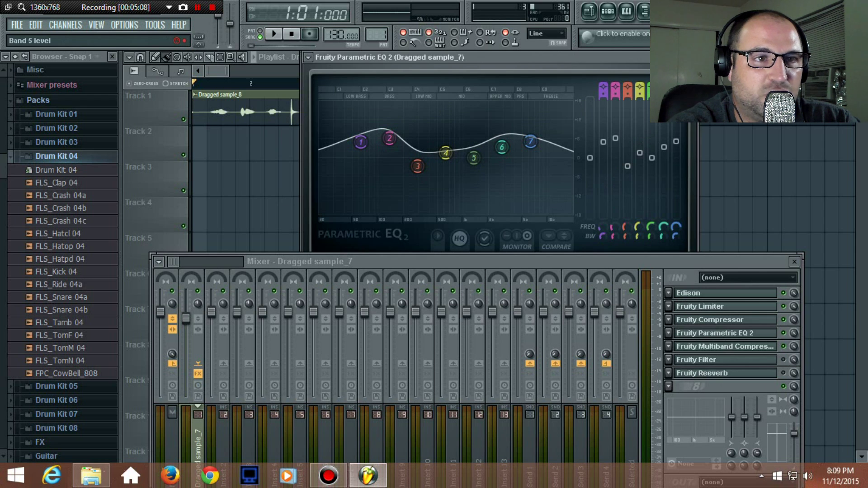
pyautogui.click(689, 57)
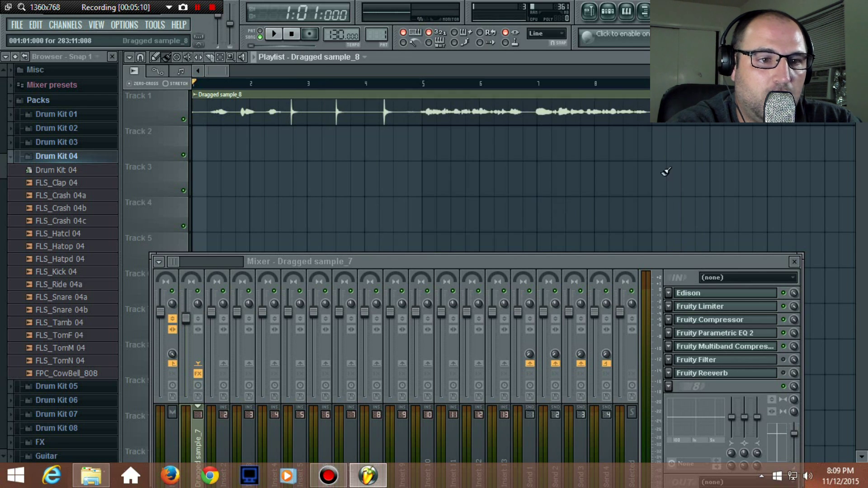
# Review the Fruity Multiband Compressor and Fruity Filter on Dragged sample_7, closing each plugin after viewing.
pyautogui.click(730, 347)
pyautogui.moveTo(601, 85); pyautogui.dragTo(505, 92)
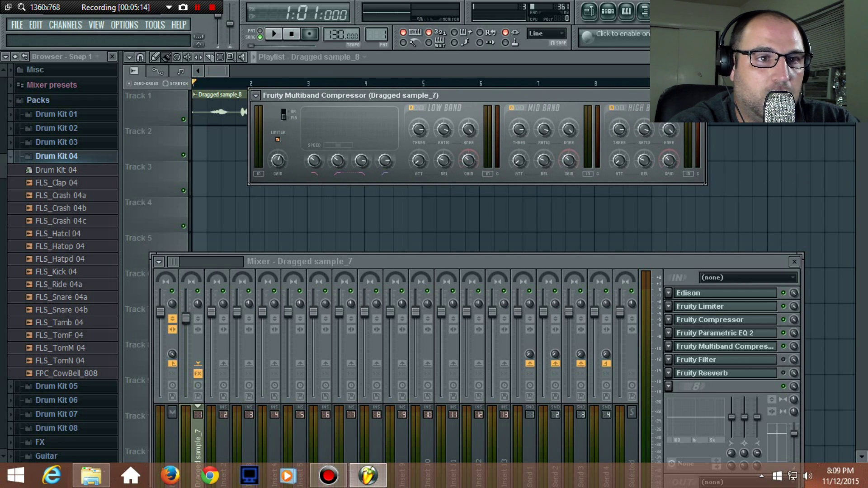
pyautogui.click(701, 95)
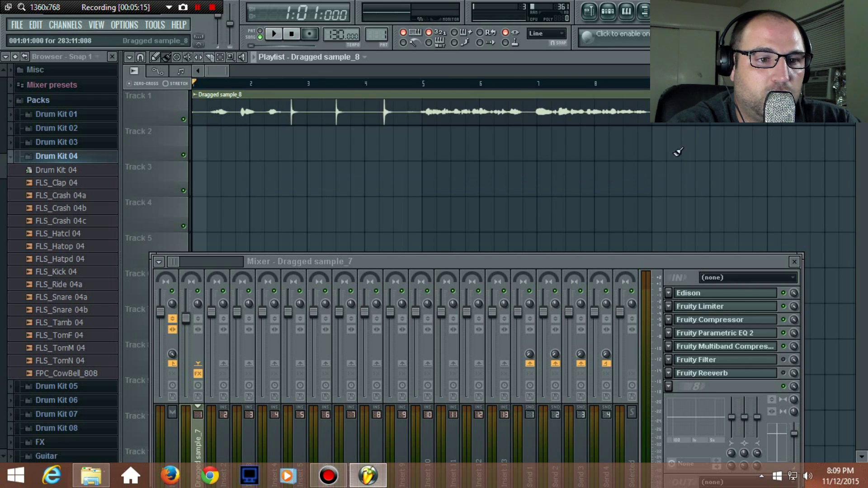
pyautogui.click(713, 360)
pyautogui.click(724, 138)
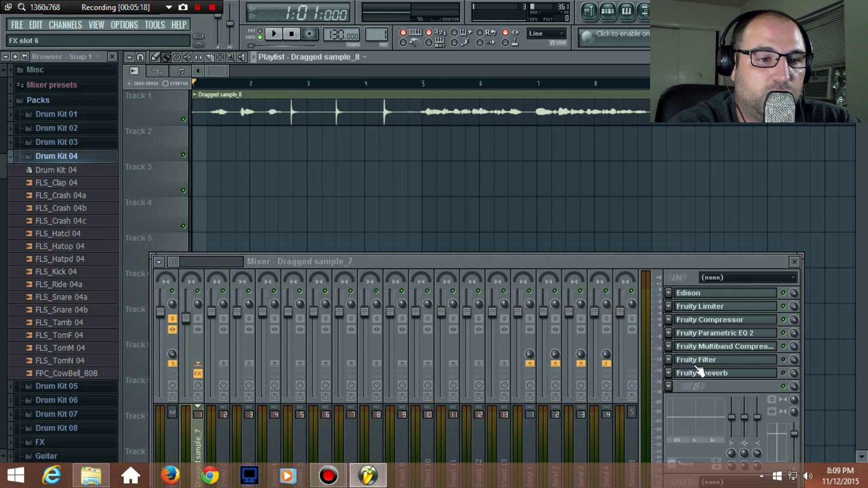
# Open the Fruity Reeverb on Dragged sample_7, examine its settings, and close it.
pyautogui.click(686, 375)
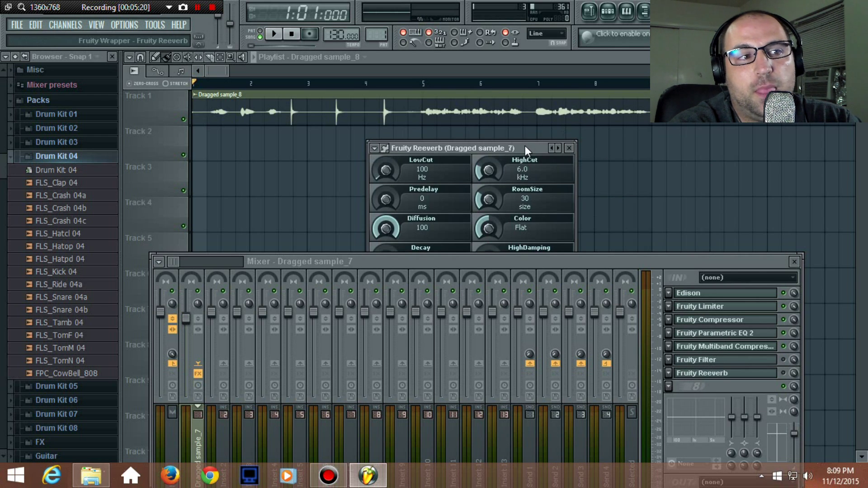
pyautogui.moveTo(546, 142); pyautogui.dragTo(560, 98)
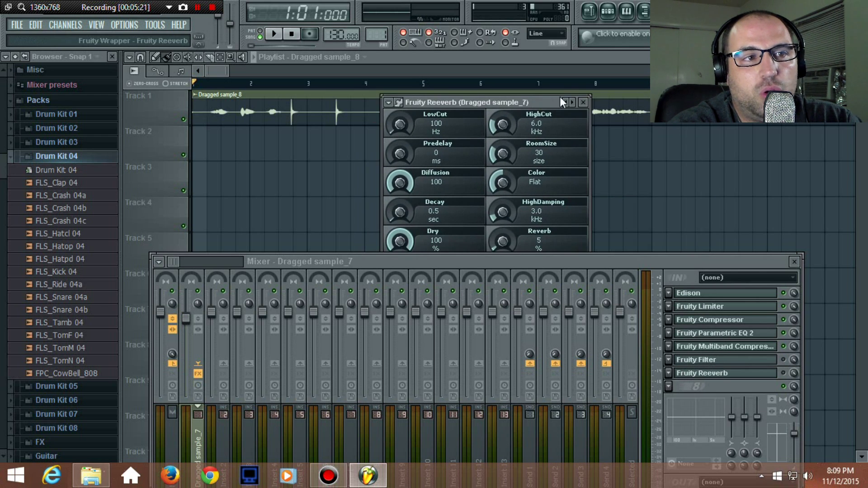
pyautogui.click(583, 101)
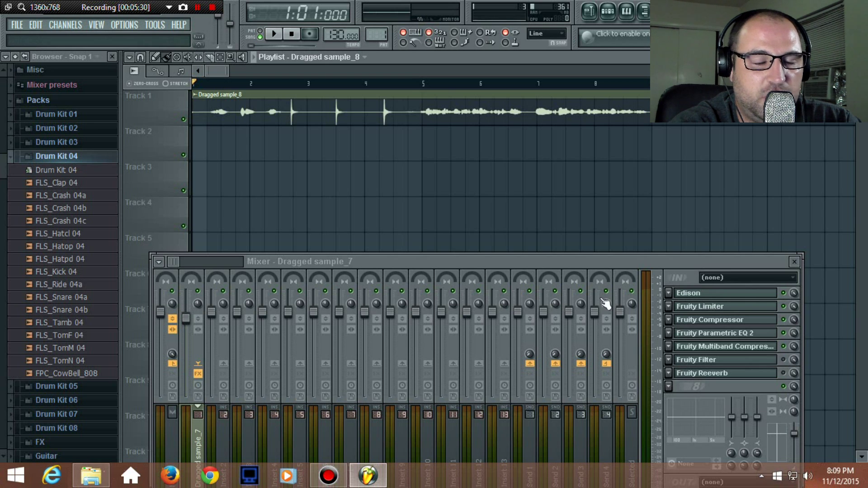
# Reopen Edison on Dragged sample_7, delete its entire recorded waveform, and bring the mixer's effect slots back into full view.
pyautogui.click(691, 293)
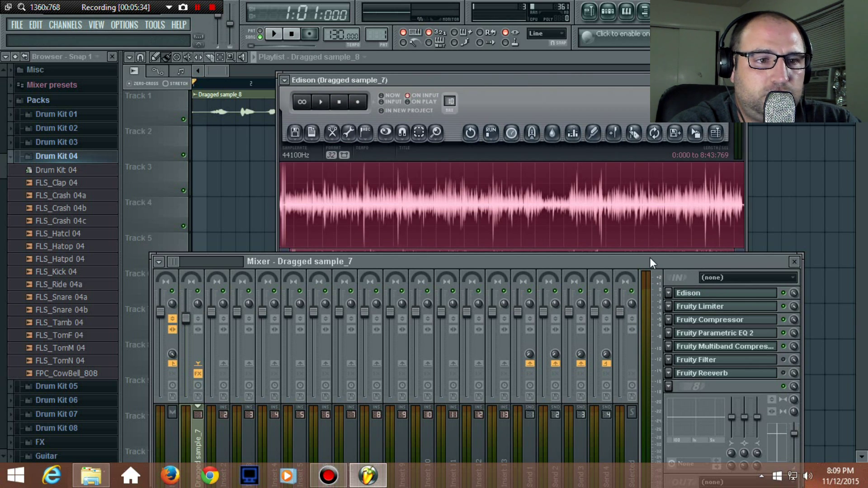
pyautogui.moveTo(647, 260); pyautogui.dragTo(667, 328)
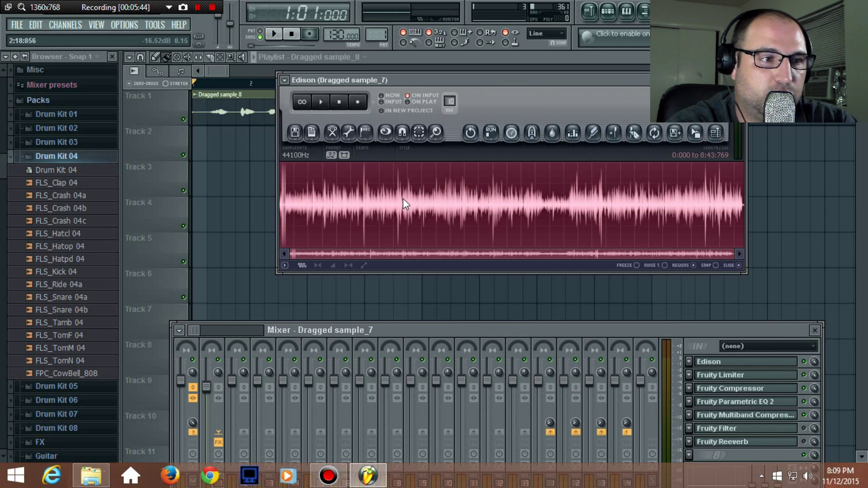
pyautogui.click(430, 228)
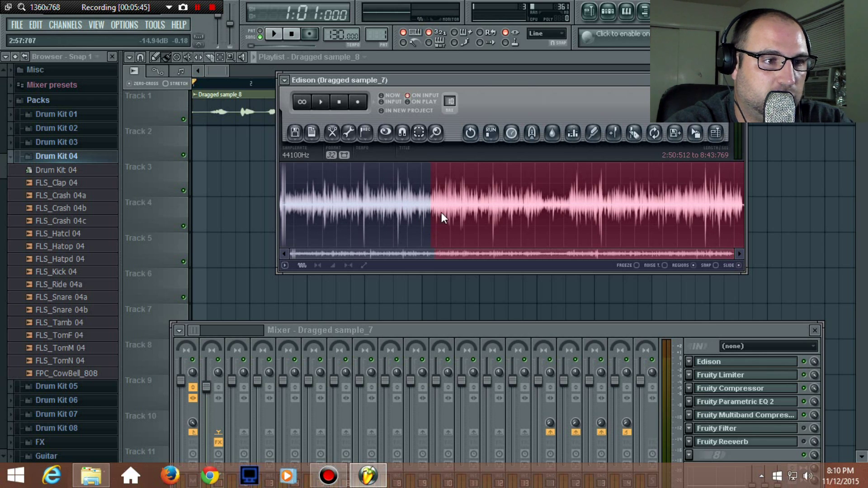
pyautogui.hotkey('ctrl', 'a')
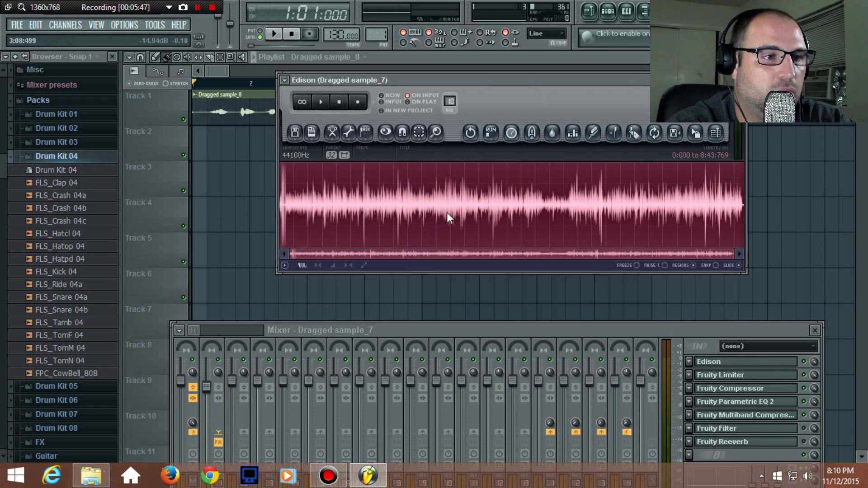
pyautogui.press('Delete')
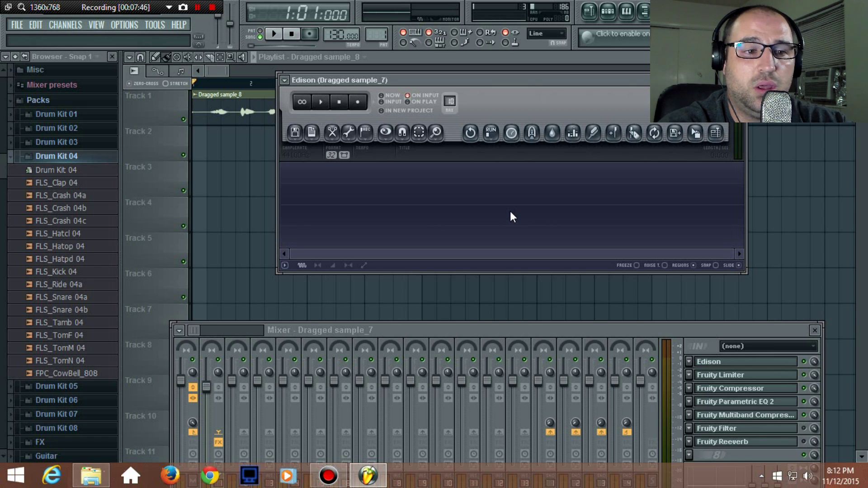
pyautogui.moveTo(666, 327); pyautogui.dragTo(617, 139)
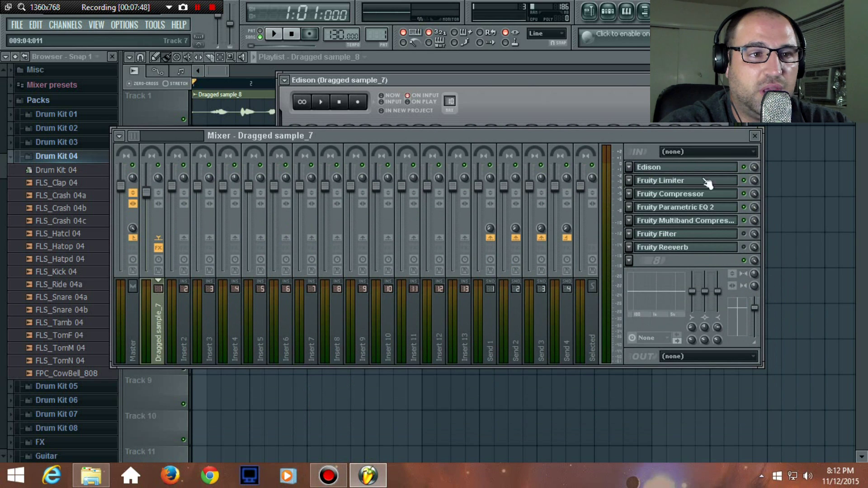